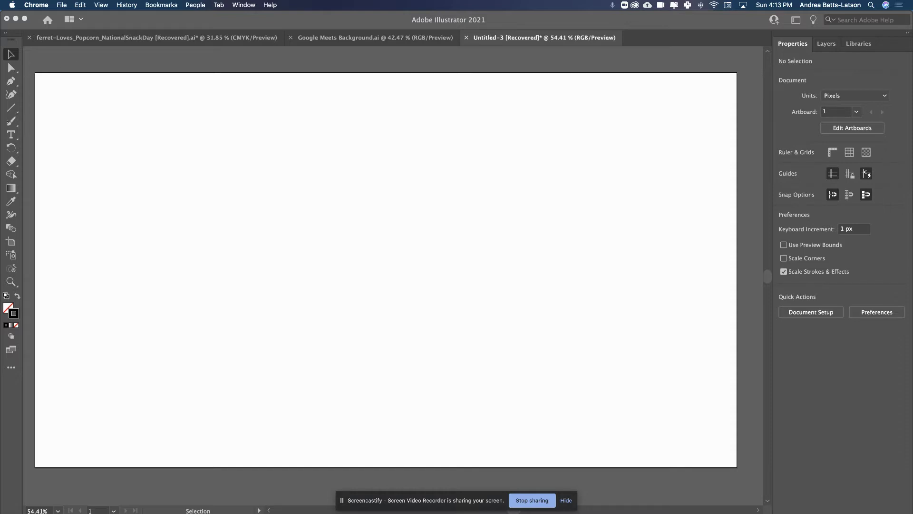
Paint a wavy black 10 pt Round brushstroke across the upper-left of the artboard
{"action": "left_click", "coordinate": [29, 126]}
{"action": "left_click", "coordinate": [11, 121]}
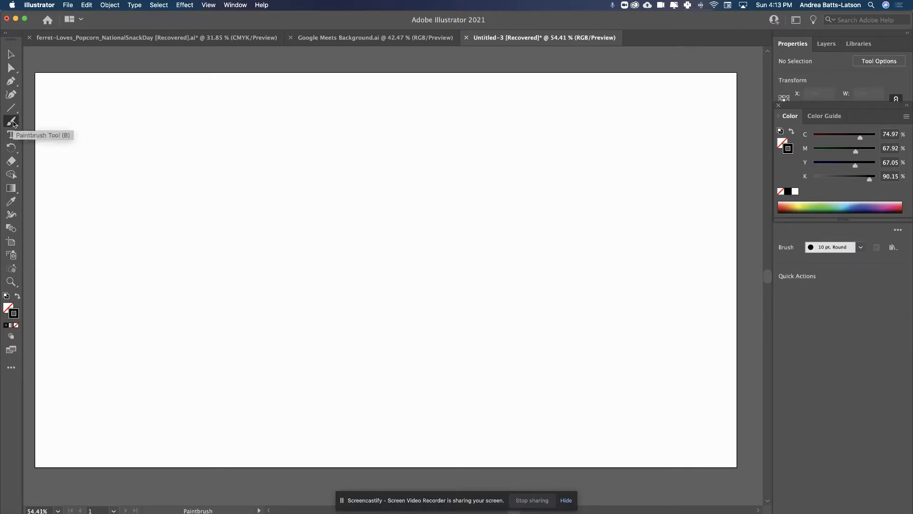
{"action": "mouse_move", "coordinate": [81, 196]}
{"action": "left_mouse_down"}
{"action": "mouse_move", "coordinate": [146, 175]}
{"action": "mouse_move", "coordinate": [197, 206]}
{"action": "mouse_move", "coordinate": [266, 205]}
{"action": "mouse_move", "coordinate": [407, 149]}
{"action": "left_mouse_up"}
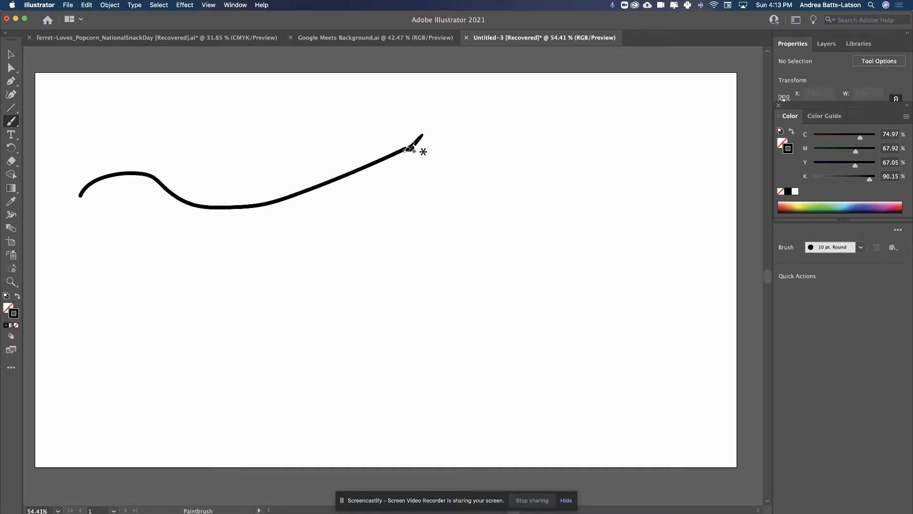
Select the wavy stroke and move it right and down on the artboard
{"action": "left_click", "coordinate": [17, 58]}
{"action": "mouse_move", "coordinate": [78, 130]}
{"action": "left_mouse_down"}
{"action": "mouse_move", "coordinate": [249, 210]}
{"action": "mouse_move", "coordinate": [307, 212]}
{"action": "left_mouse_up"}
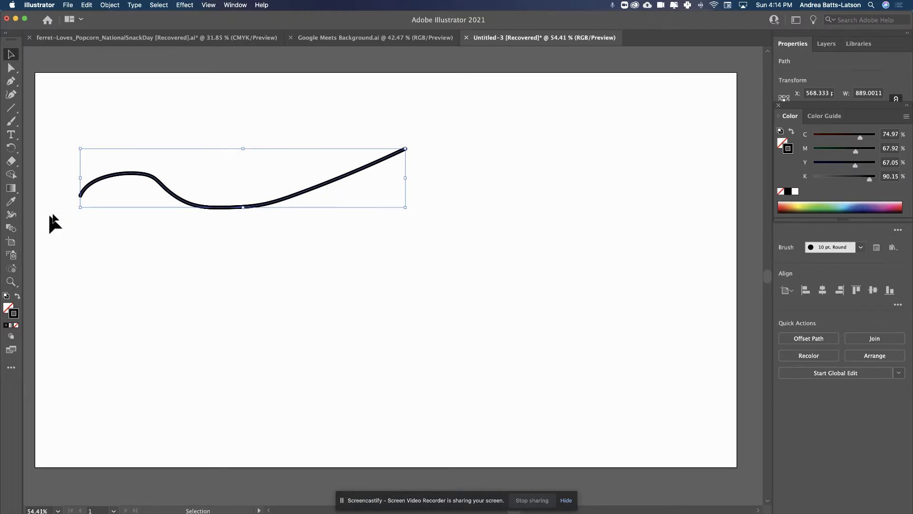
{"action": "left_click_drag", "start_coordinate": [153, 179], "coordinate": [233, 199]}
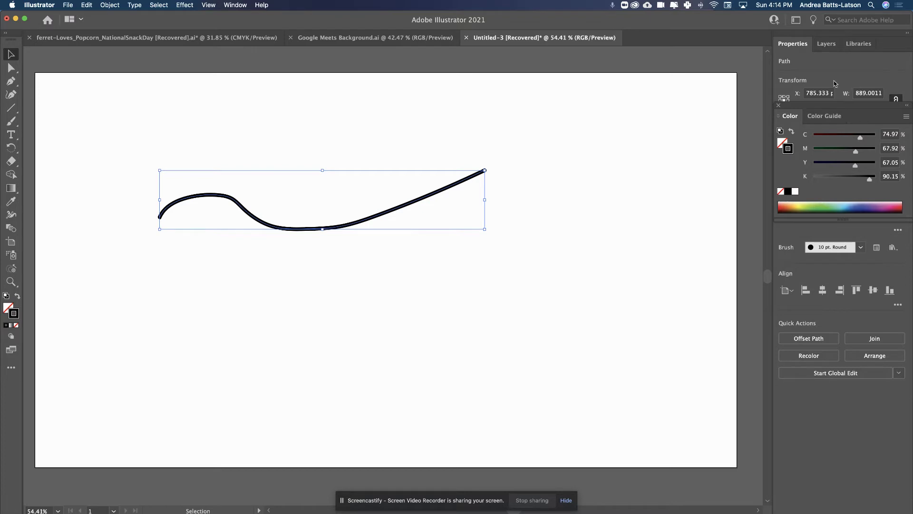
Raise the stroke weight to 8 pt in the Properties panel
{"action": "mouse_move", "coordinate": [819, 111]}
{"action": "left_mouse_down"}
{"action": "mouse_move", "coordinate": [766, 136]}
{"action": "mouse_move", "coordinate": [545, 424]}
{"action": "mouse_move", "coordinate": [601, 494]}
{"action": "left_mouse_up"}
{"action": "left_click", "coordinate": [830, 179]}
{"action": "left_click", "coordinate": [830, 179]}
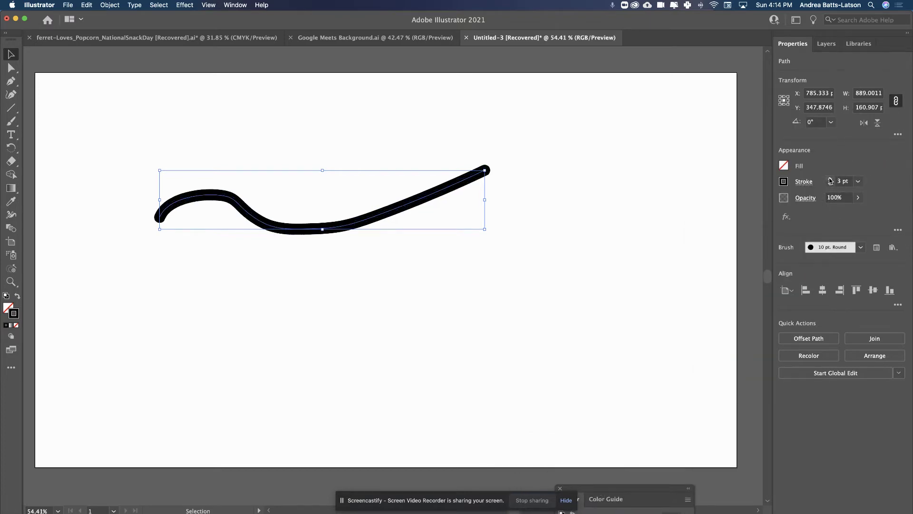
{"action": "left_click", "coordinate": [831, 180]}
{"action": "left_click", "coordinate": [830, 179]}
{"action": "left_click", "coordinate": [830, 179]}
{"action": "left_click", "coordinate": [830, 179]}
{"action": "left_click", "coordinate": [830, 179]}
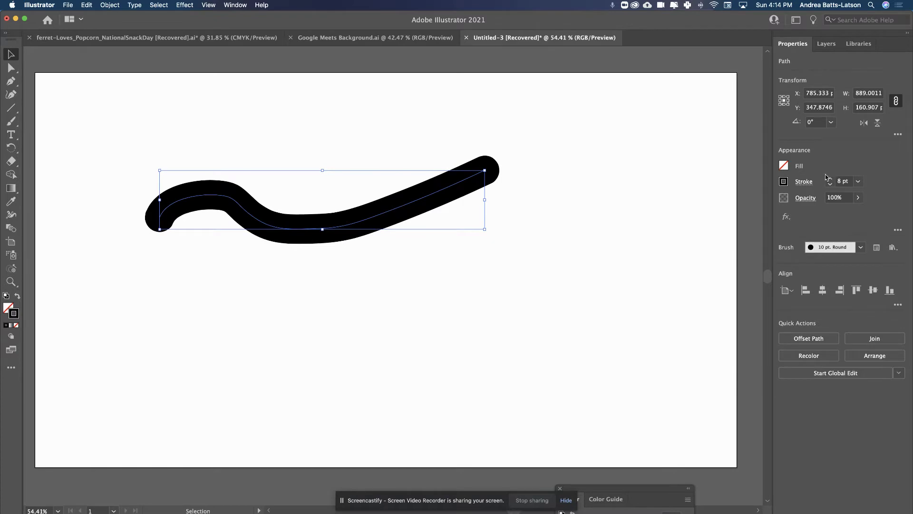
{"action": "left_click", "coordinate": [802, 182]}
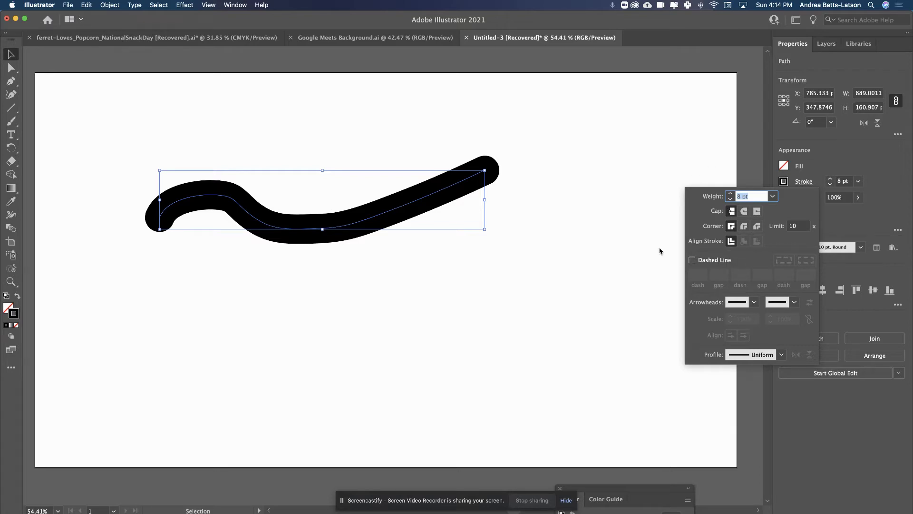
{"action": "left_click", "coordinate": [853, 160]}
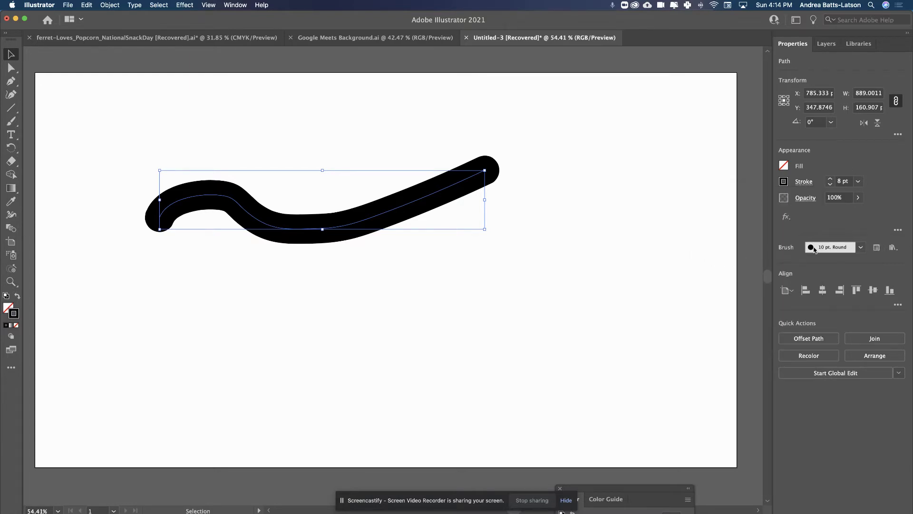
Apply the layered brown Pine pattern brush from the bottom of the Brush list
{"action": "left_click", "coordinate": [861, 247]}
{"action": "scroll", "coordinate": [818, 309], "scroll_direction": "down", "scroll_amount": 3}
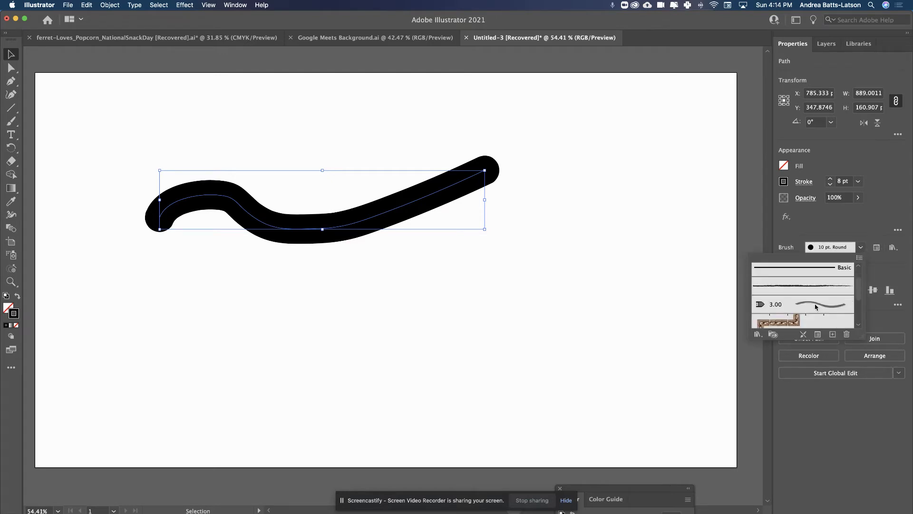
{"action": "scroll", "coordinate": [816, 307], "scroll_direction": "up", "scroll_amount": 3}
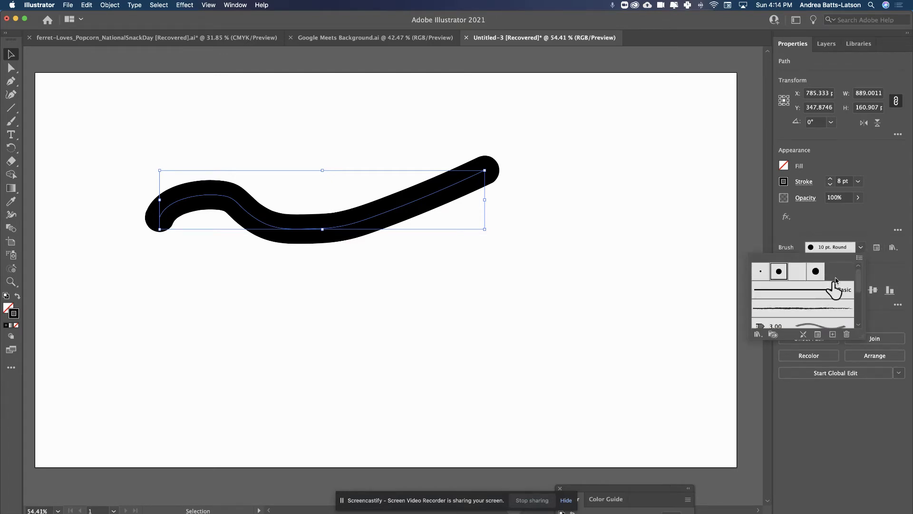
{"action": "left_click", "coordinate": [860, 258]}
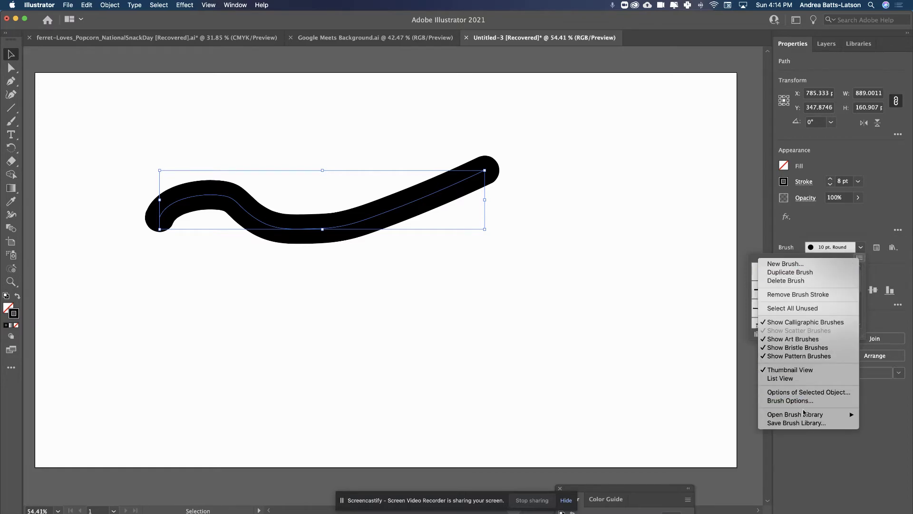
{"action": "mouse_move", "coordinate": [812, 416]}
{"action": "left_click", "coordinate": [854, 237]}
{"action": "scroll", "coordinate": [811, 298], "scroll_direction": "down", "scroll_amount": 5}
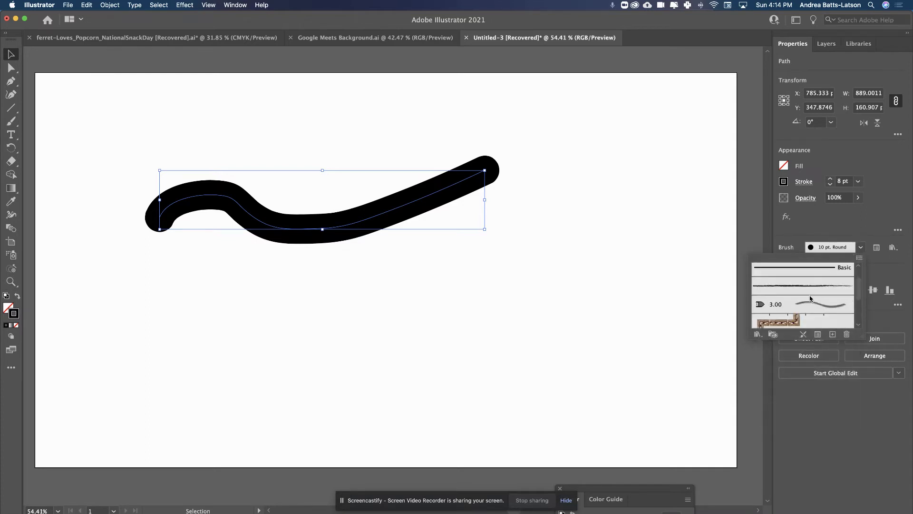
{"action": "scroll", "coordinate": [810, 299], "scroll_direction": "down", "scroll_amount": 3}
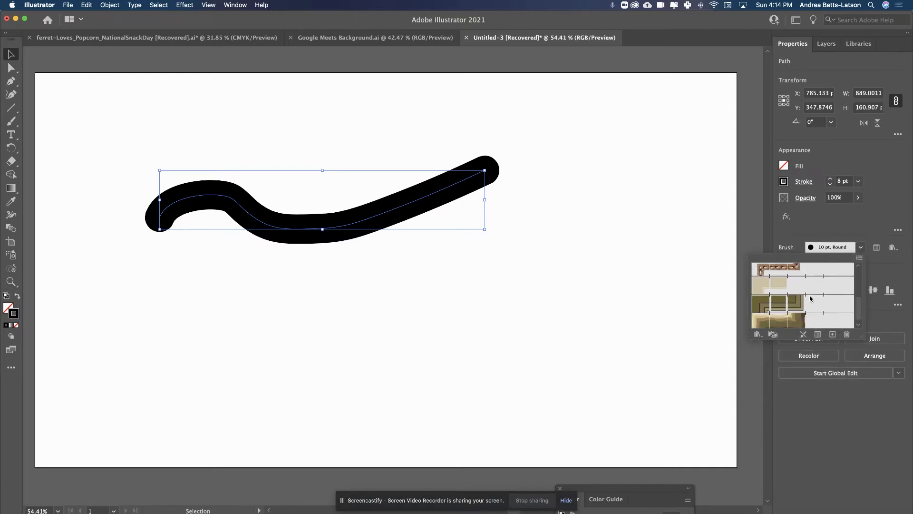
{"action": "left_click", "coordinate": [800, 318]}
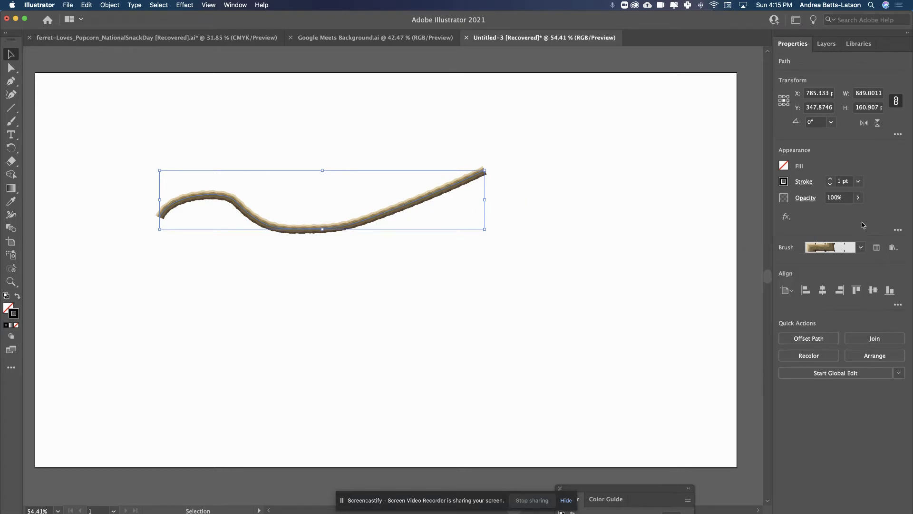
Increase the brushed stroke's weight to 6 pt
{"action": "left_click", "coordinate": [829, 179]}
{"action": "left_click", "coordinate": [830, 180]}
{"action": "left_click", "coordinate": [830, 179]}
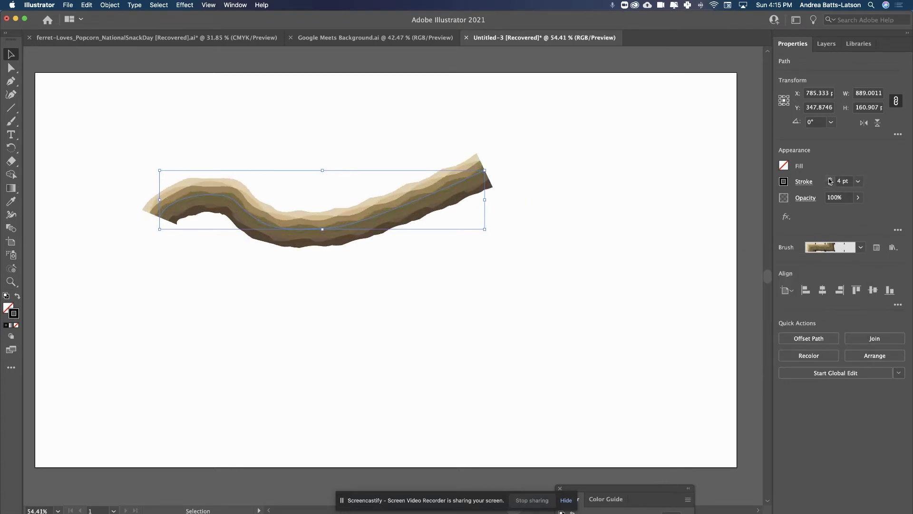
{"action": "left_click", "coordinate": [830, 179]}
{"action": "left_click", "coordinate": [830, 180]}
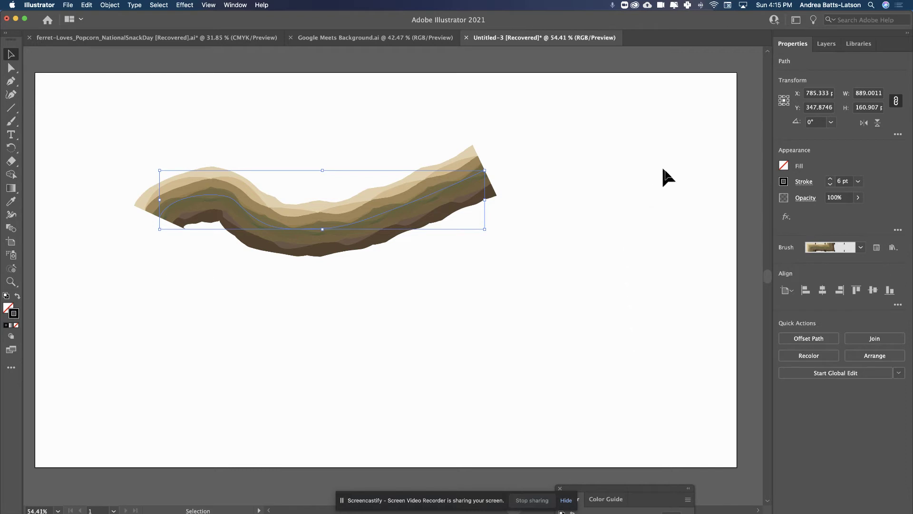
{"action": "left_click", "coordinate": [824, 248]}
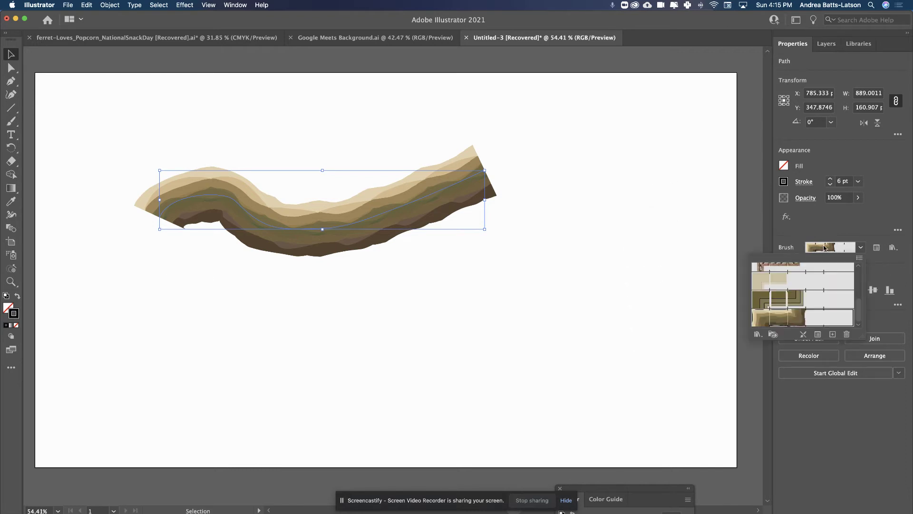
Set Pine brush colorization to Tints, with the key color sampled from its preview
{"action": "double_click", "coordinate": [805, 324]}
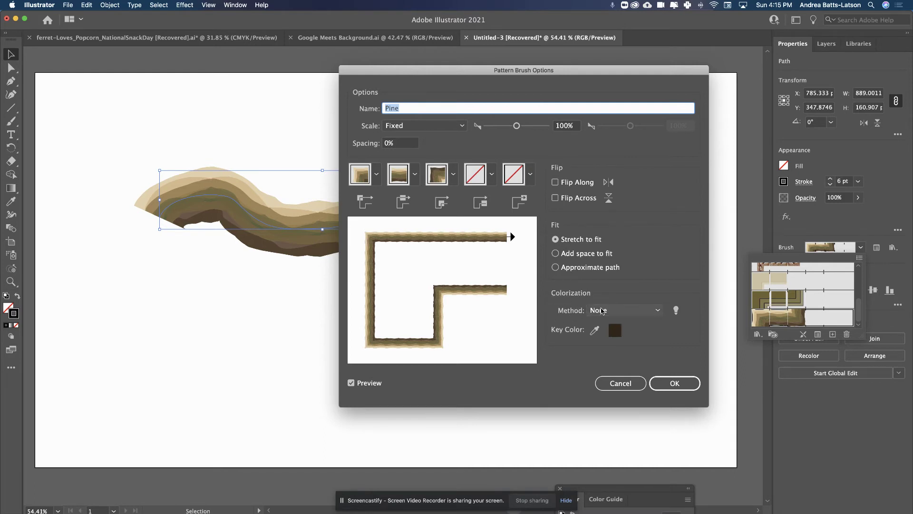
{"action": "left_click", "coordinate": [602, 310]}
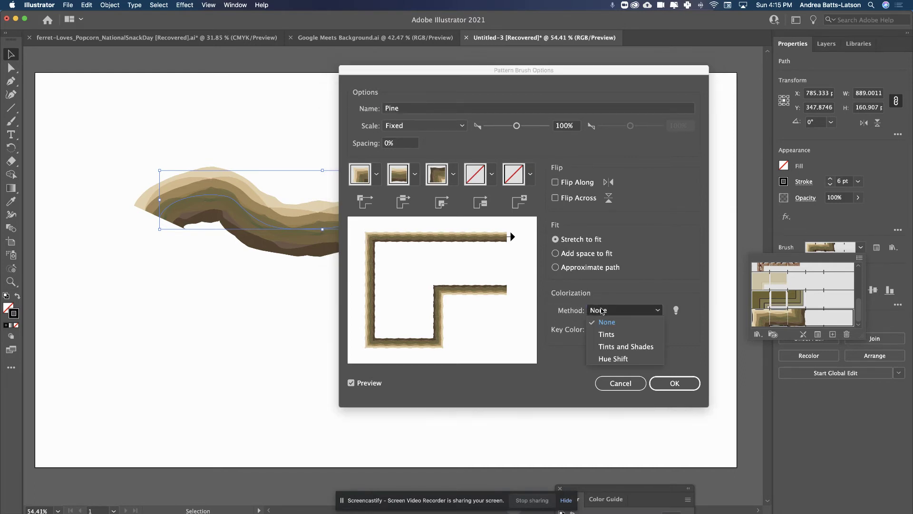
{"action": "left_click", "coordinate": [606, 334]}
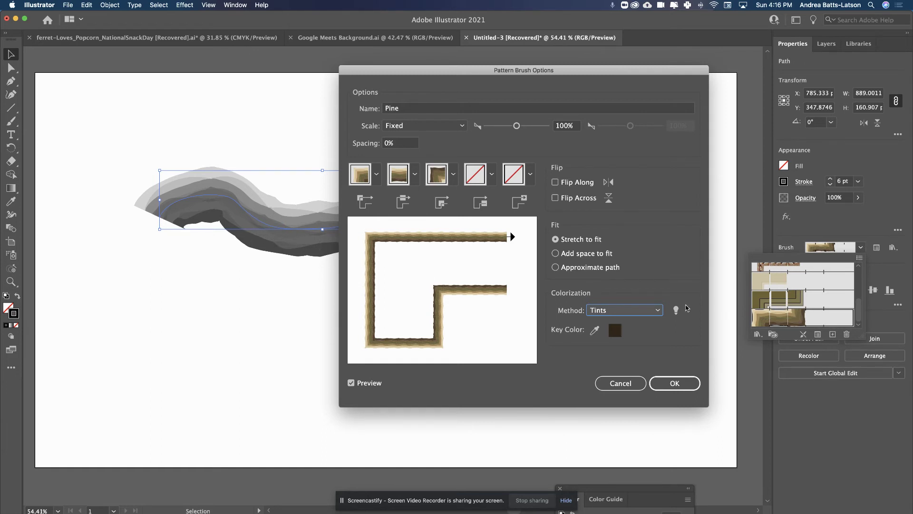
{"action": "left_click", "coordinate": [595, 331]}
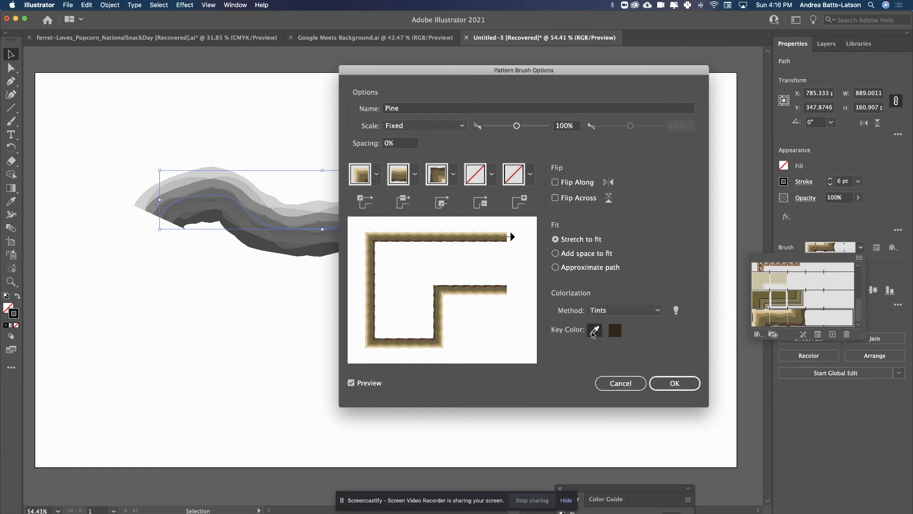
{"action": "left_click", "coordinate": [454, 292]}
{"action": "left_click", "coordinate": [683, 387]}
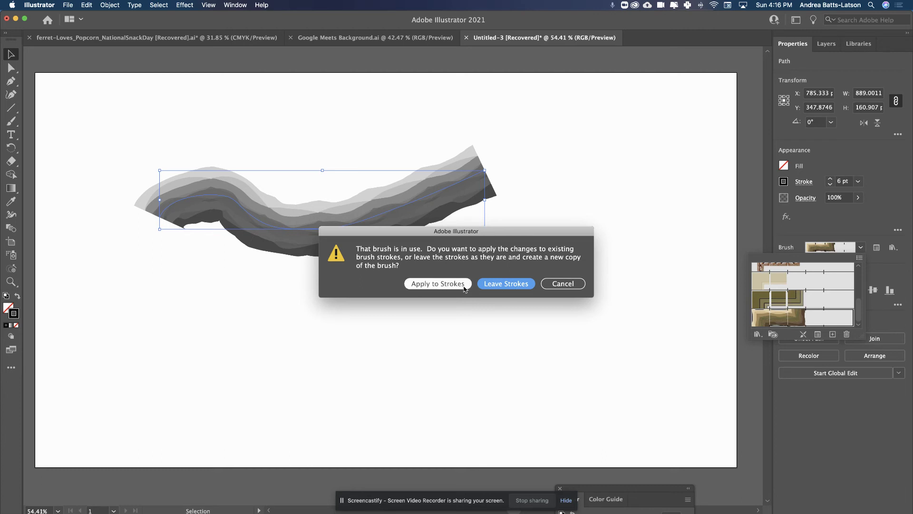
Apply the brush changes to the stroke, then open the stroke Color Picker (black 000000)
{"action": "left_click", "coordinate": [429, 284]}
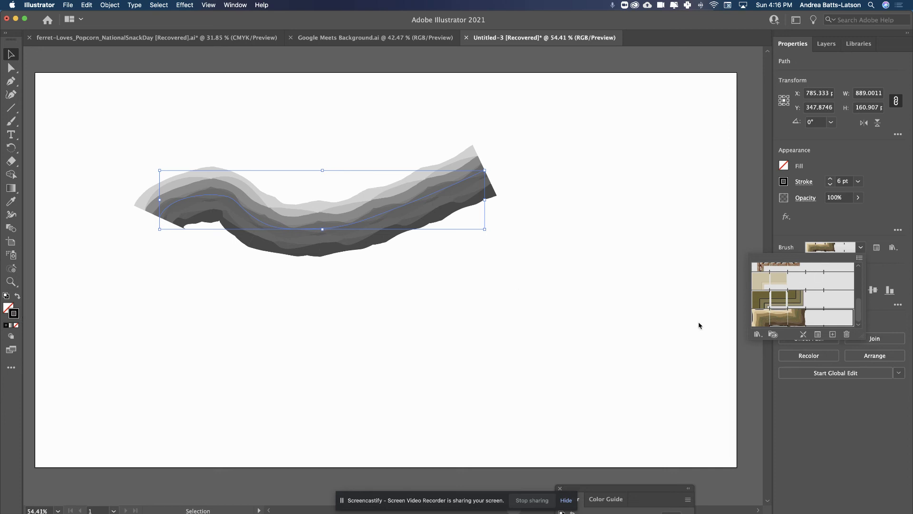
{"action": "left_click", "coordinate": [788, 265]}
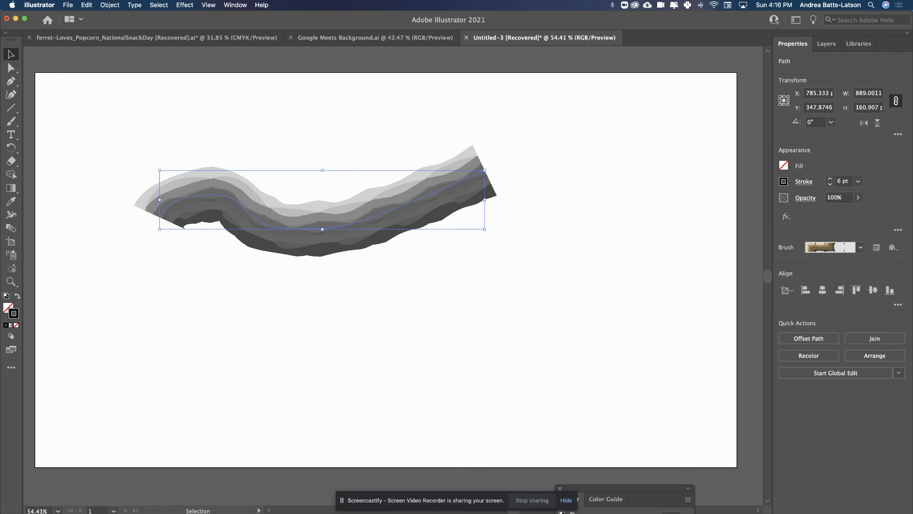
{"action": "double_click", "coordinate": [17, 315]}
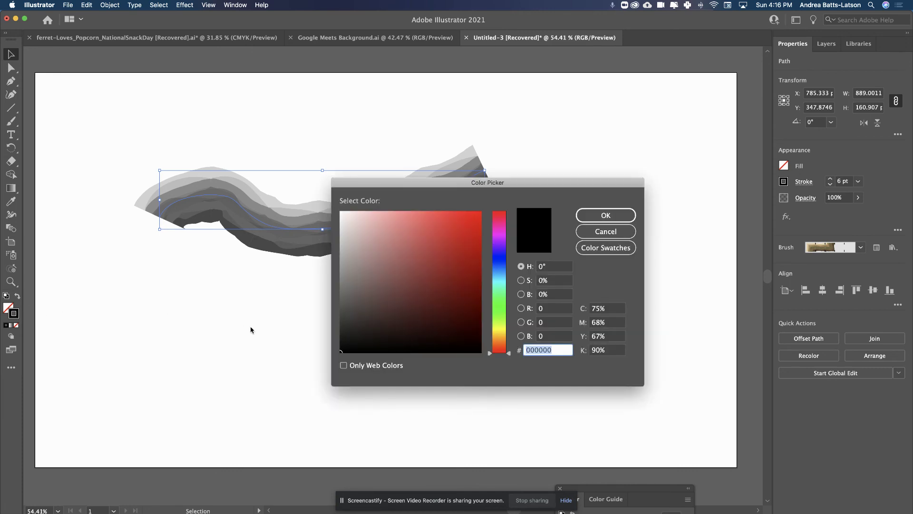
Set the stroke colour to purple 7e00ad
{"action": "left_click", "coordinate": [499, 236]}
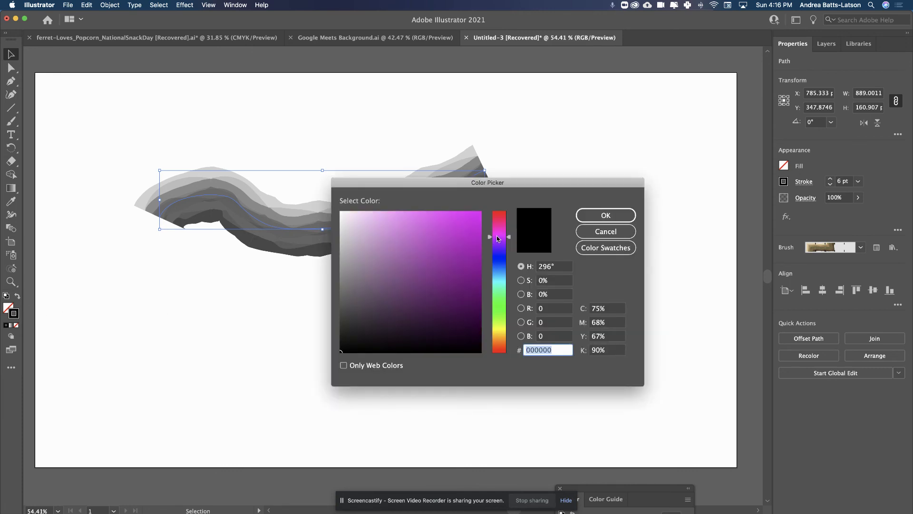
{"action": "left_click", "coordinate": [476, 229]}
{"action": "mouse_move", "coordinate": [475, 229]}
{"action": "left_mouse_down"}
{"action": "mouse_move", "coordinate": [488, 256]}
{"action": "mouse_move", "coordinate": [490, 238]}
{"action": "left_mouse_up"}
{"action": "left_click", "coordinate": [490, 240]}
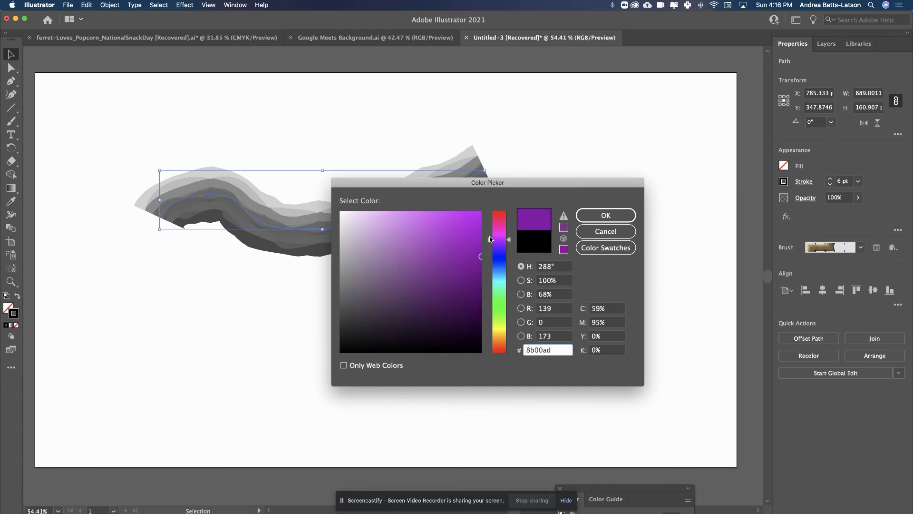
{"action": "left_click_drag", "start_coordinate": [490, 239], "coordinate": [491, 240]}
{"action": "left_click", "coordinate": [618, 211]}
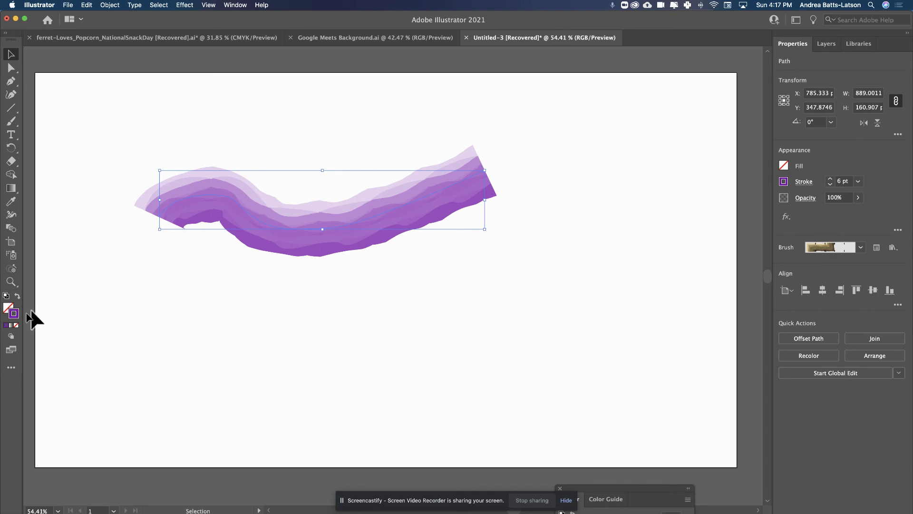
Change the stroke colour to bright pink ff005c
{"action": "double_click", "coordinate": [13, 313]}
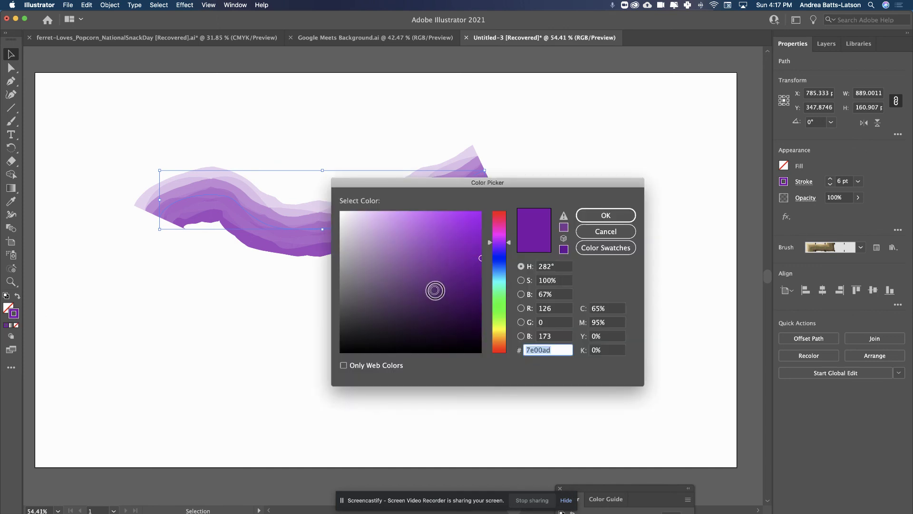
{"action": "left_click", "coordinate": [497, 219]}
{"action": "left_click_drag", "start_coordinate": [456, 225], "coordinate": [586, 194]}
{"action": "left_click", "coordinate": [615, 212]}
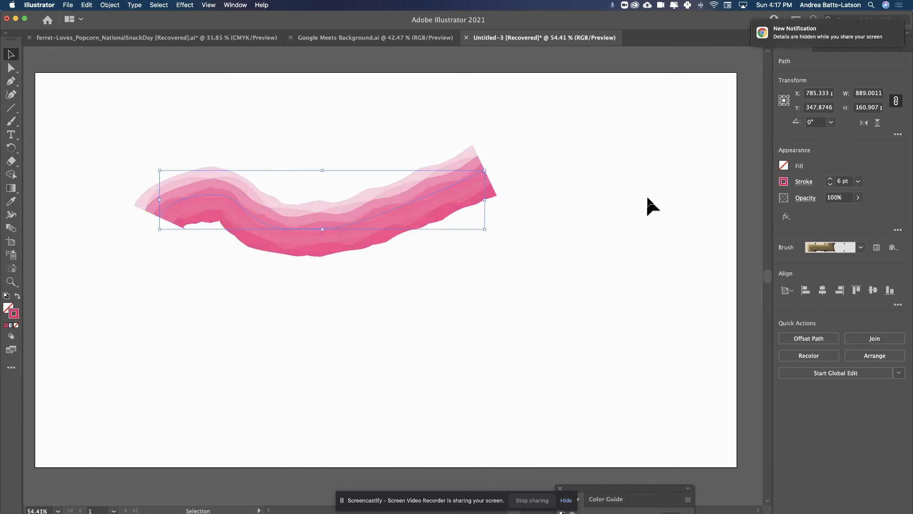